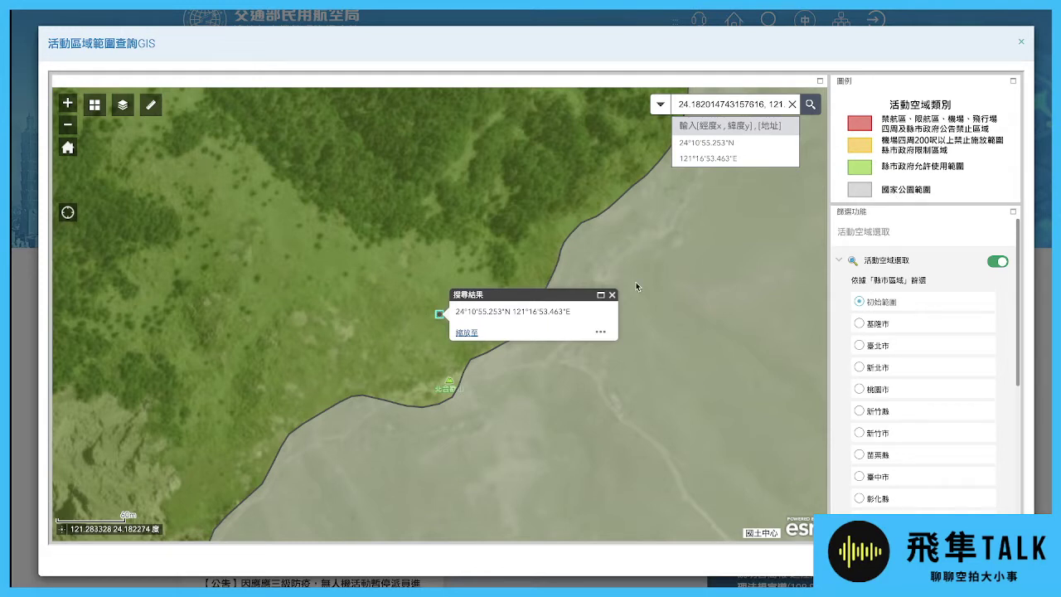
# Dismiss the search result and examine the airspace zone and national park boundary around the searched coordinates.
pyautogui.click(611, 295)
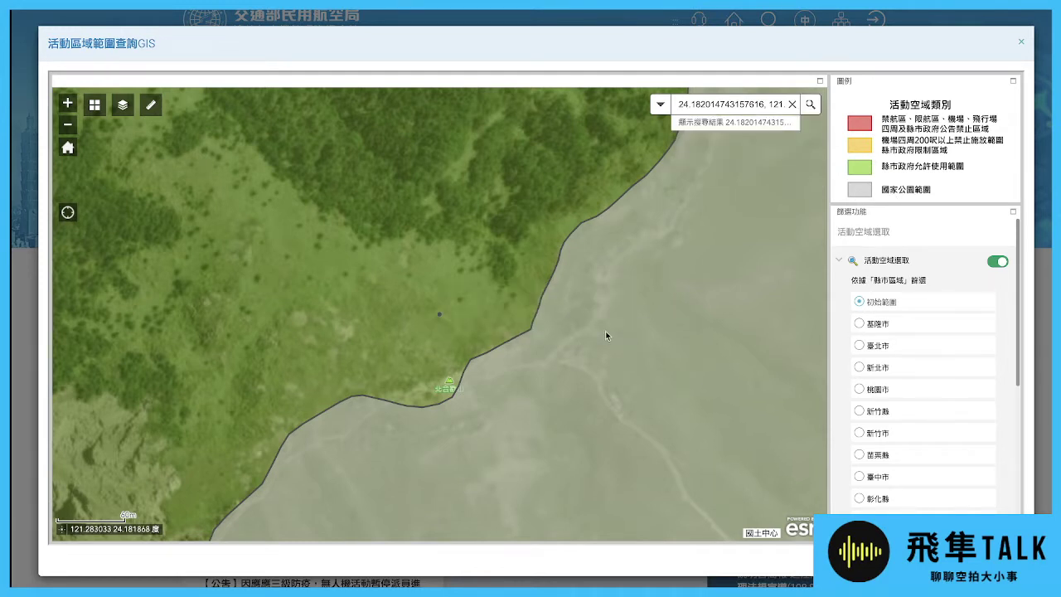
pyautogui.click(68, 124)
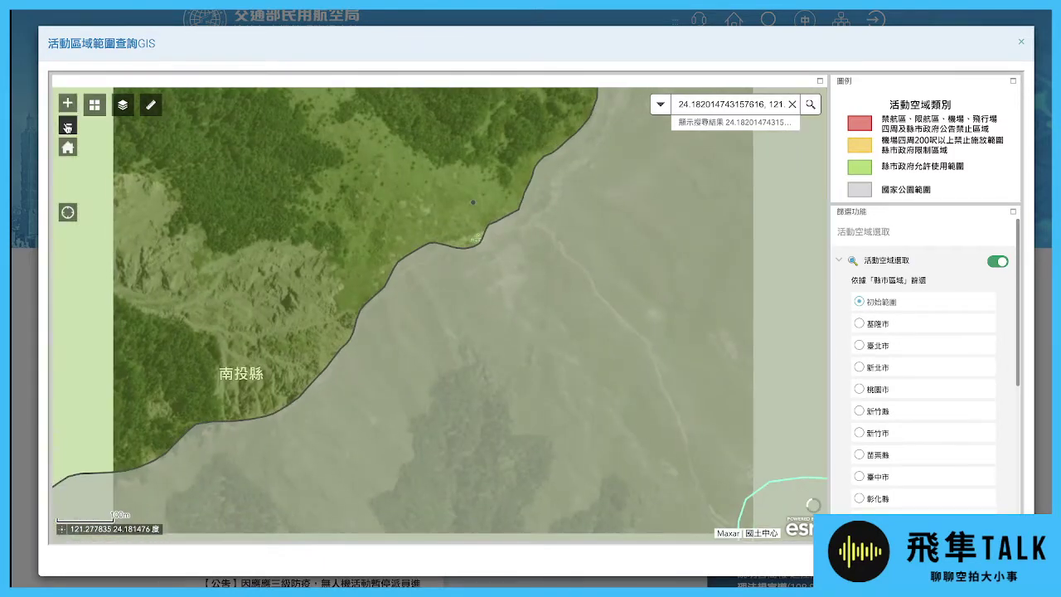
pyautogui.click(68, 124)
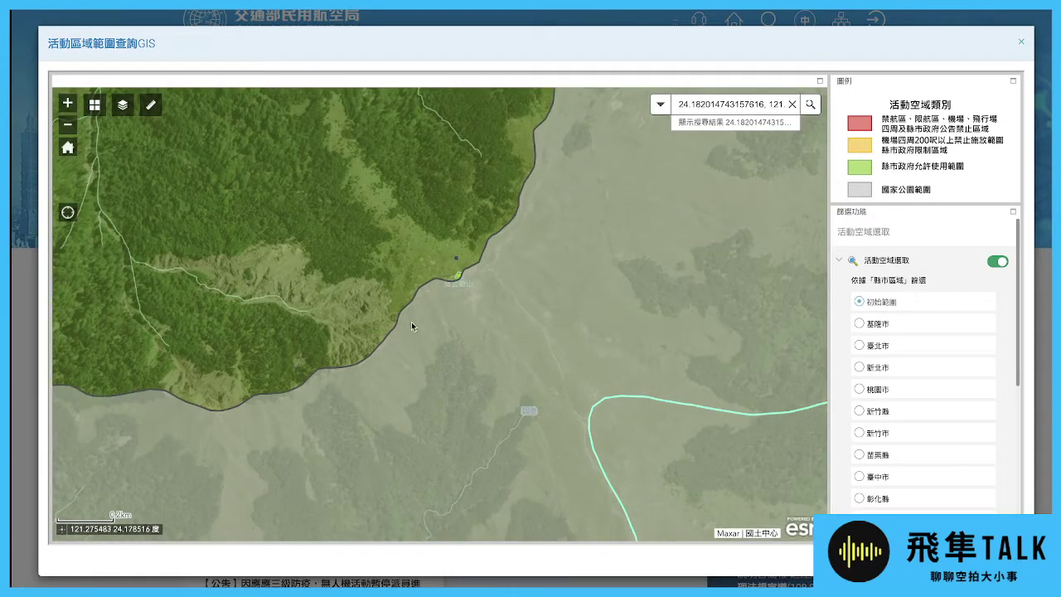
pyautogui.moveTo(493, 227); pyautogui.dragTo(486, 252)
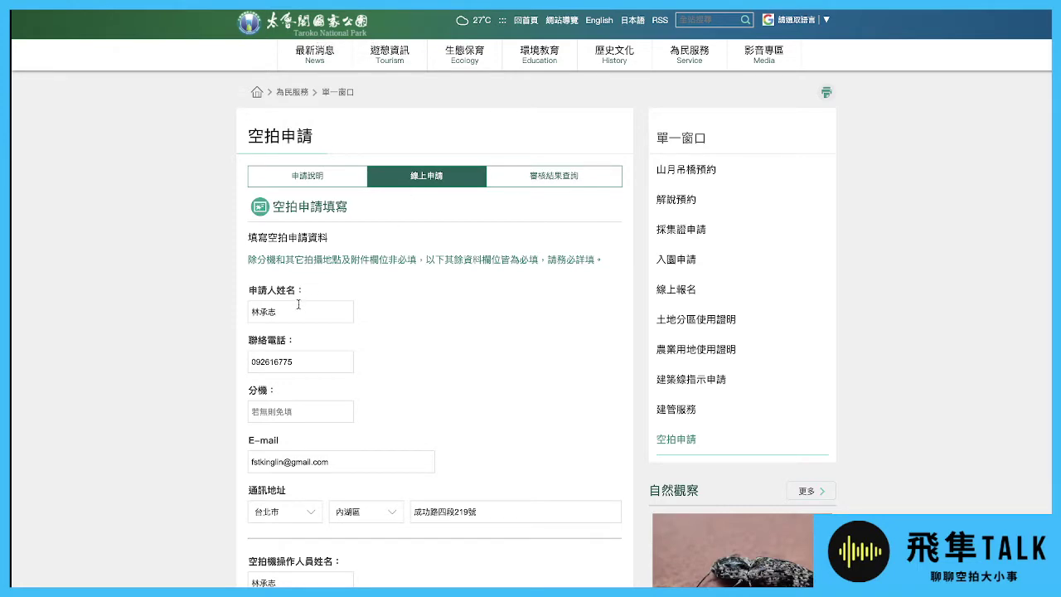
# Change the drone model (空拍機型號) in the Taroko National Park aerial photography application to DJI Mavic 2 Pro.
pyautogui.scroll(-1, 299, 281)
pyautogui.scroll(-1, 306, 305)
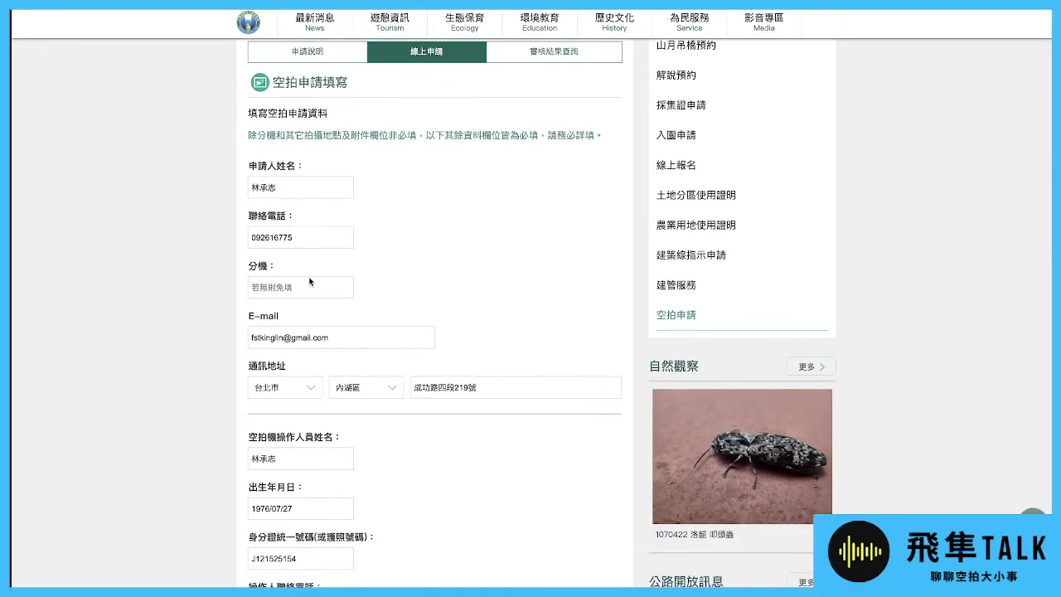
pyautogui.scroll(-1, 314, 339)
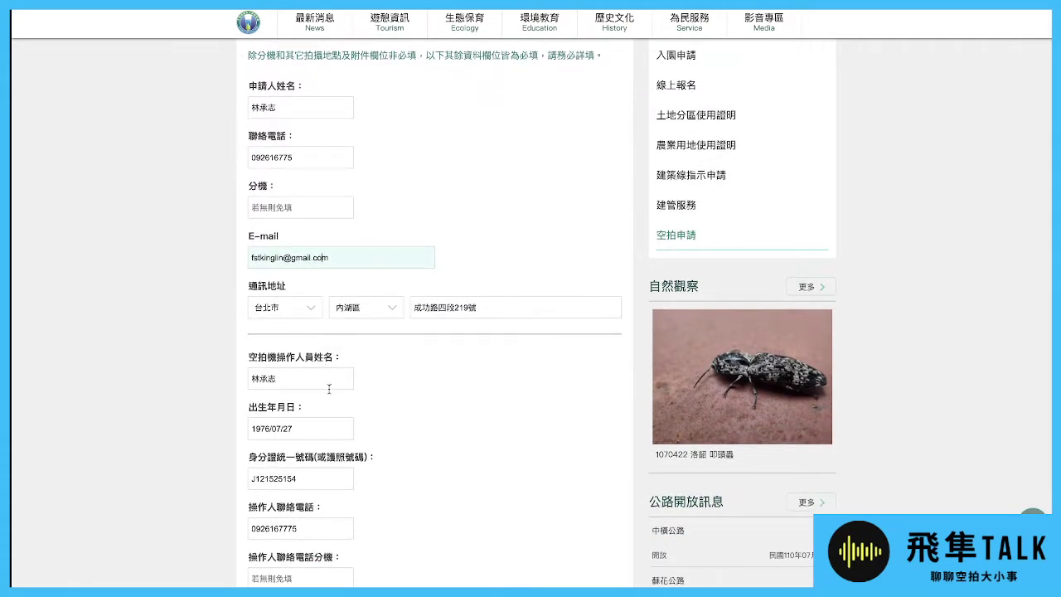
pyautogui.click(296, 379)
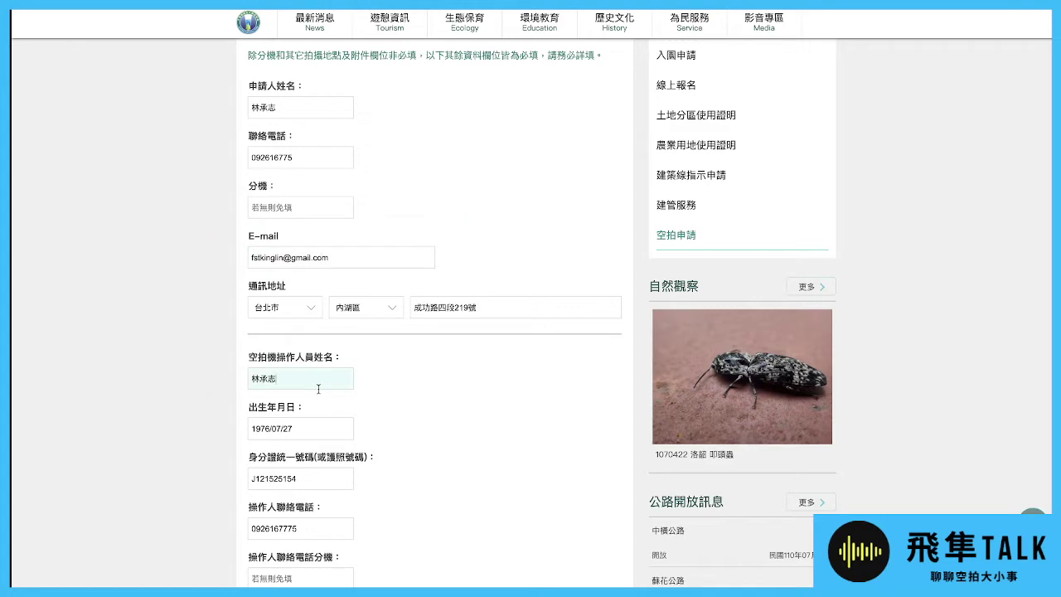
pyautogui.scroll(-2, 313, 418)
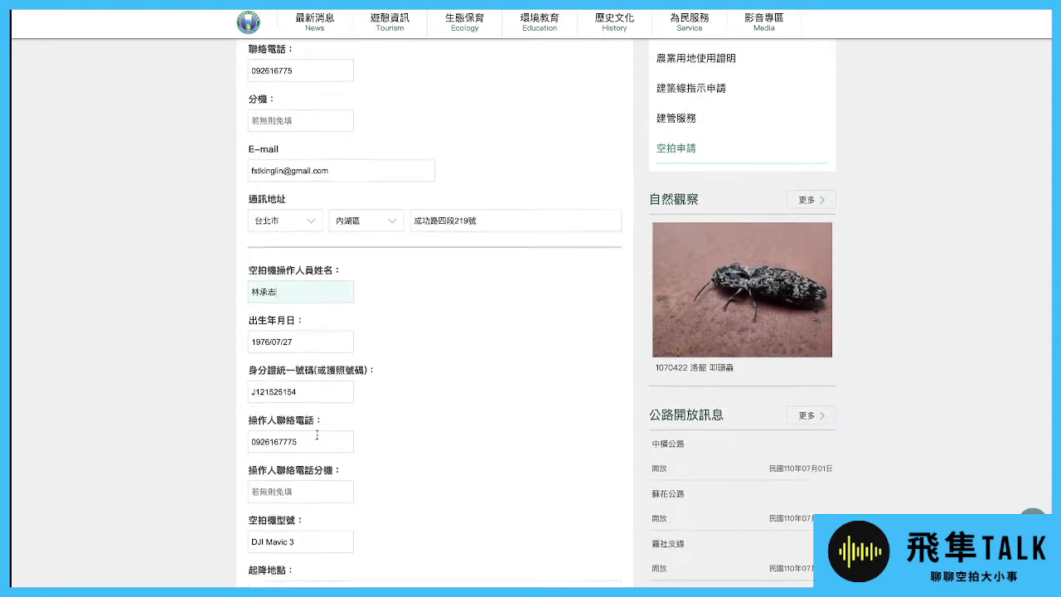
pyautogui.scroll(-3, 302, 479)
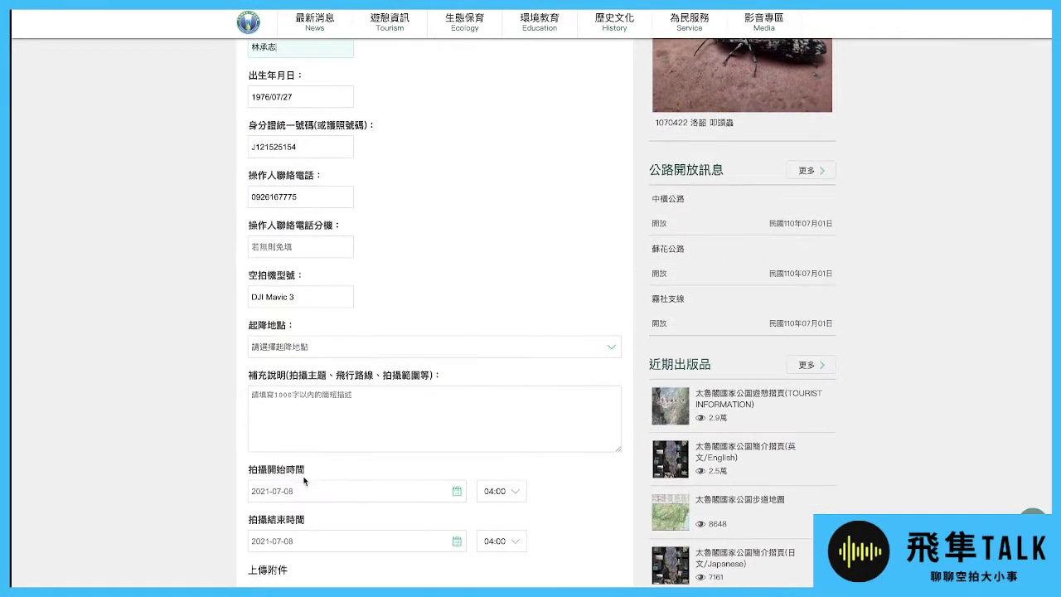
pyautogui.click(300, 297)
pyautogui.press('BackSpace')
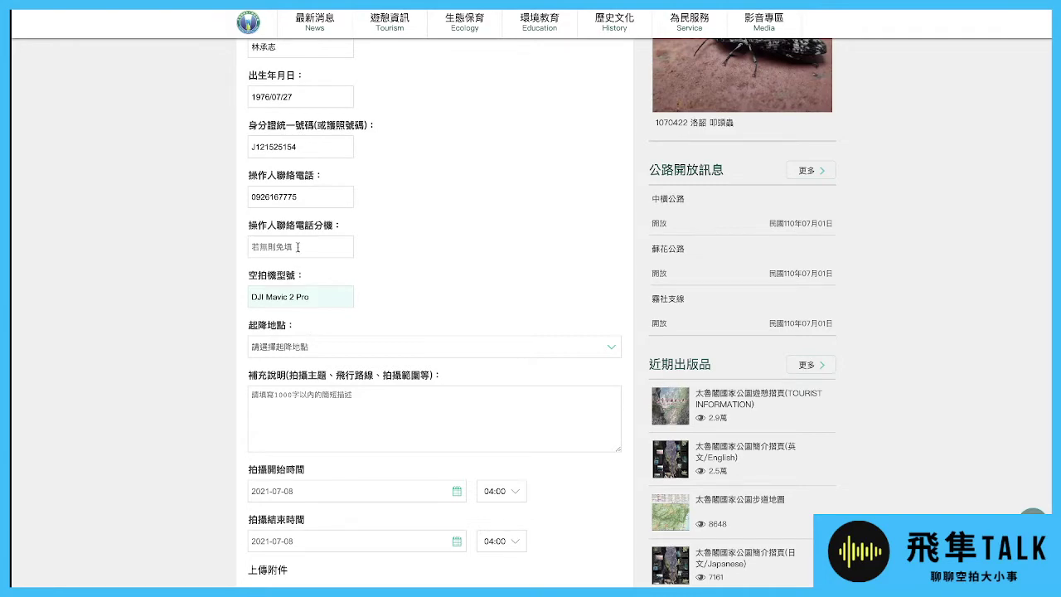
# Choose 武嶺, 昆陽 and 石門山步道 from the 台14甲線 group as take-off and landing locations.
pyautogui.scroll(3, 309, 274)
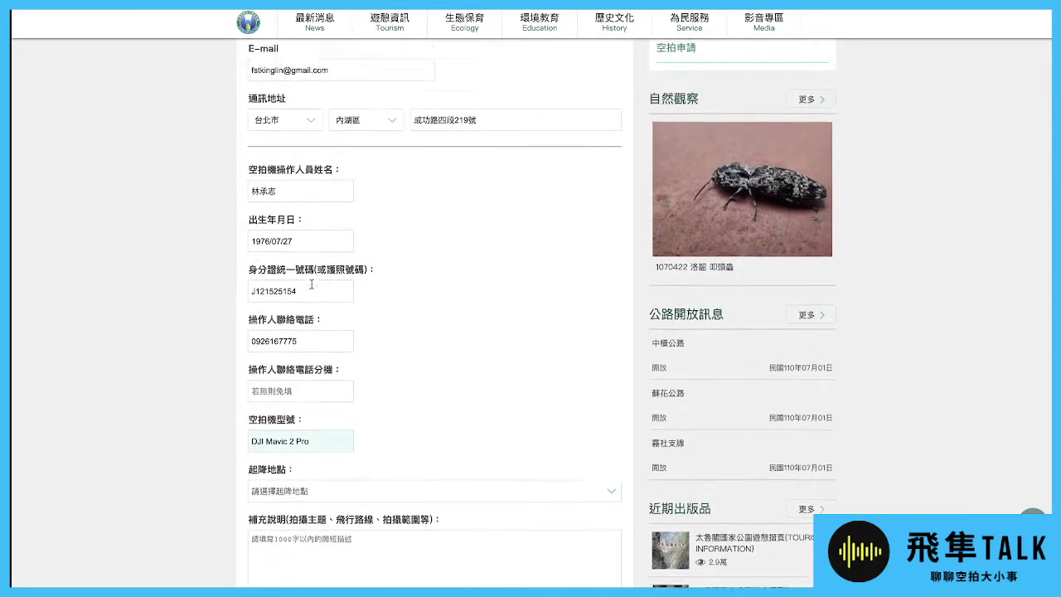
pyautogui.scroll(-2, 322, 298)
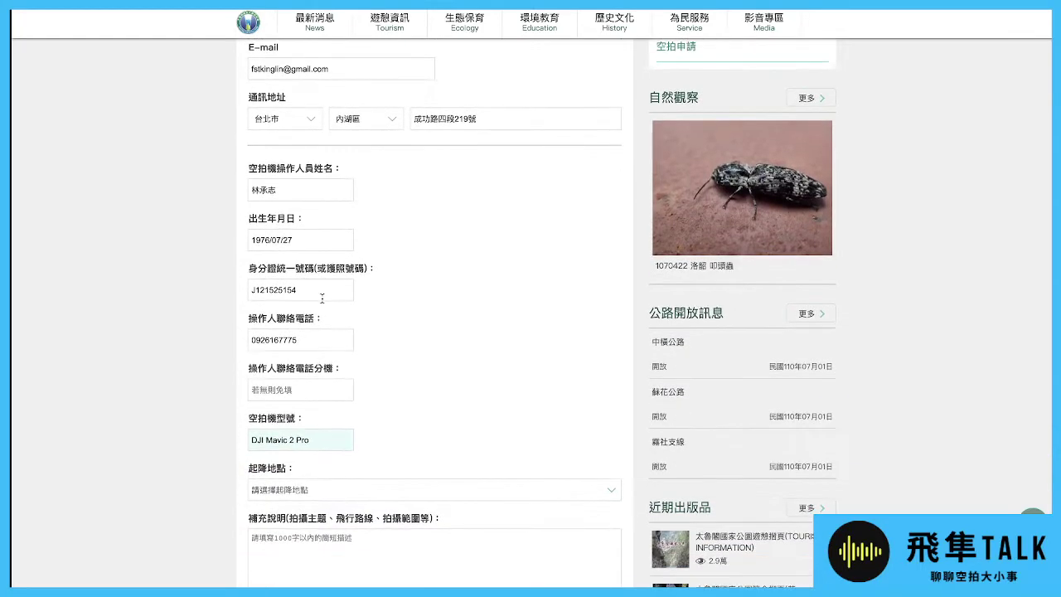
pyautogui.scroll(-3, 341, 289)
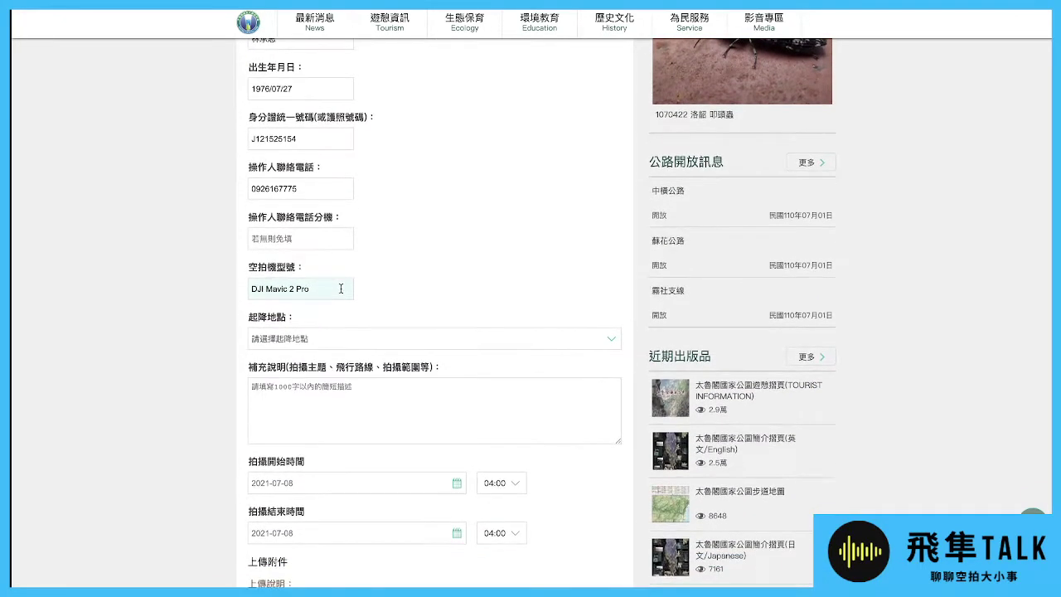
pyautogui.scroll(-1, 342, 293)
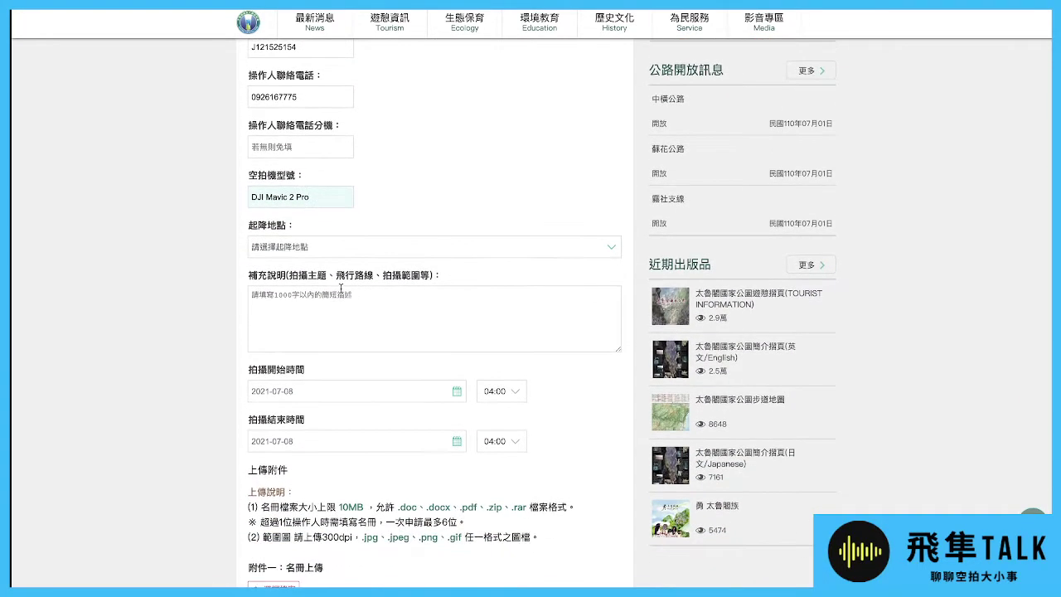
pyautogui.scroll(-1, 340, 290)
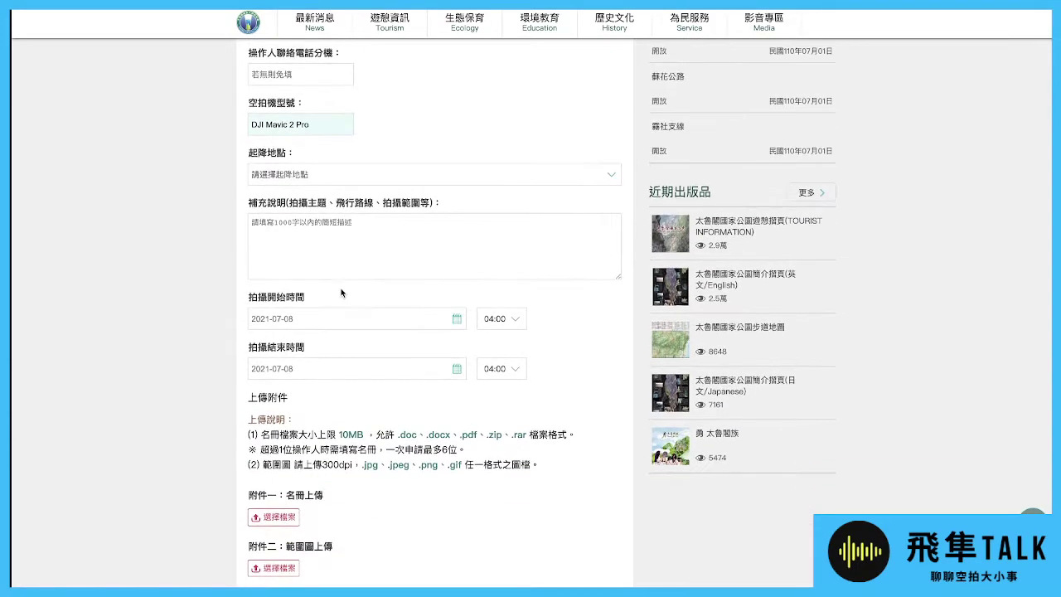
pyautogui.click(339, 181)
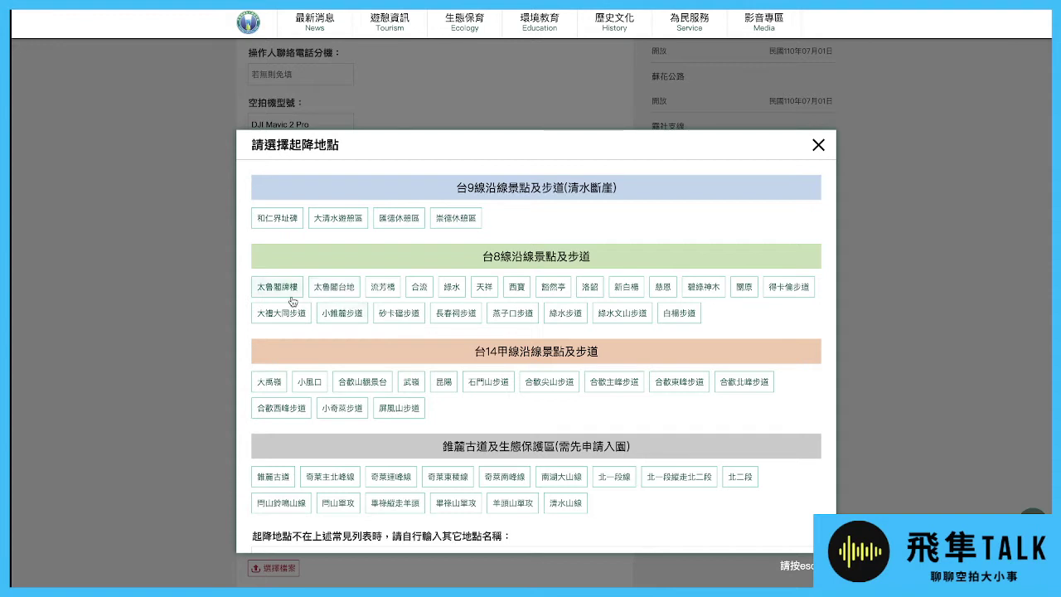
pyautogui.moveTo(479, 256); pyautogui.dragTo(586, 257)
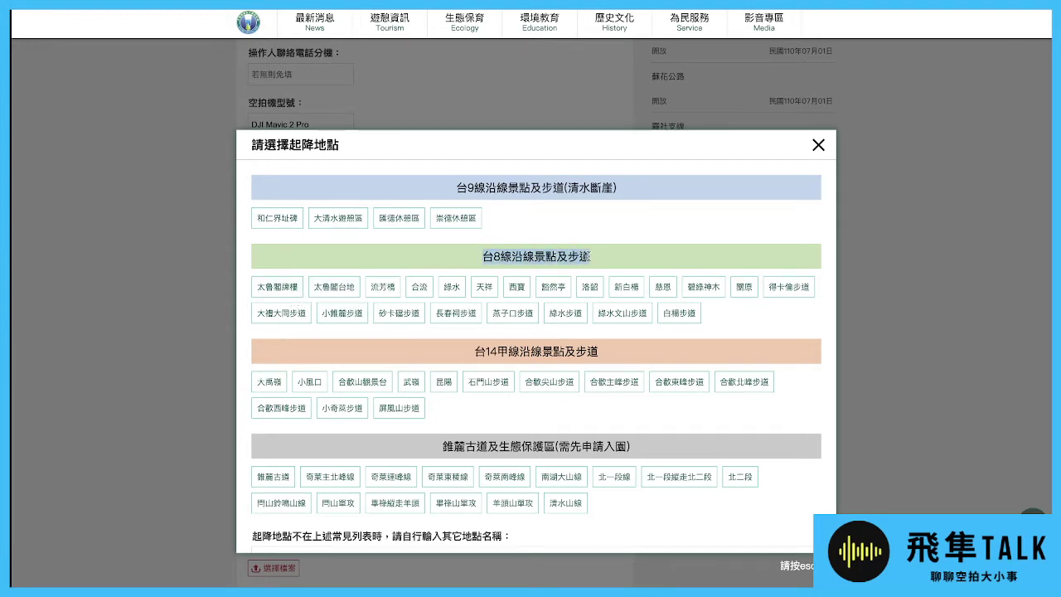
pyautogui.click(440, 260)
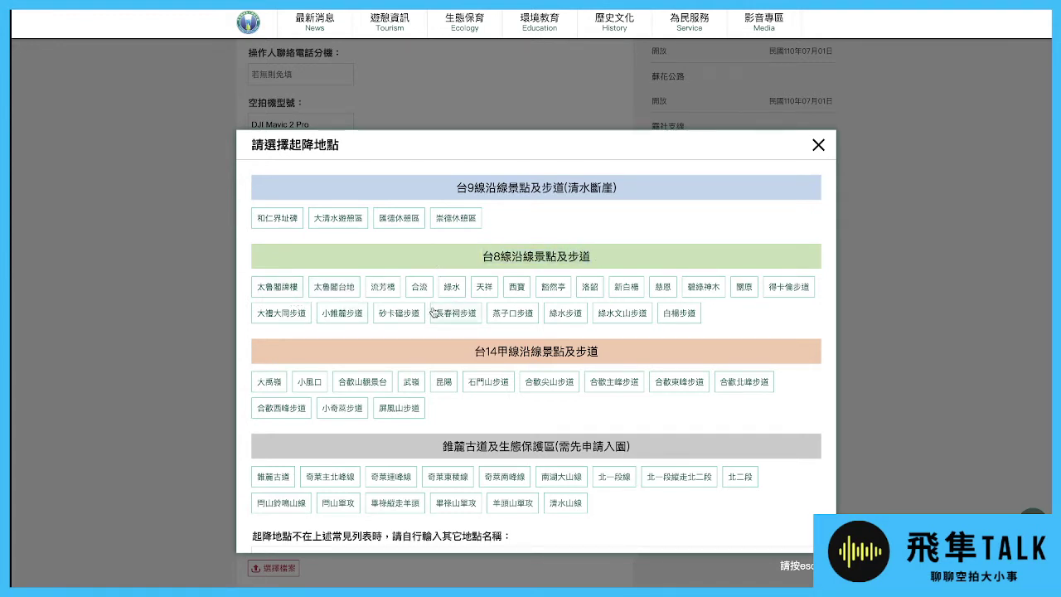
pyautogui.moveTo(474, 353); pyautogui.dragTo(607, 361)
pyautogui.click(607, 361)
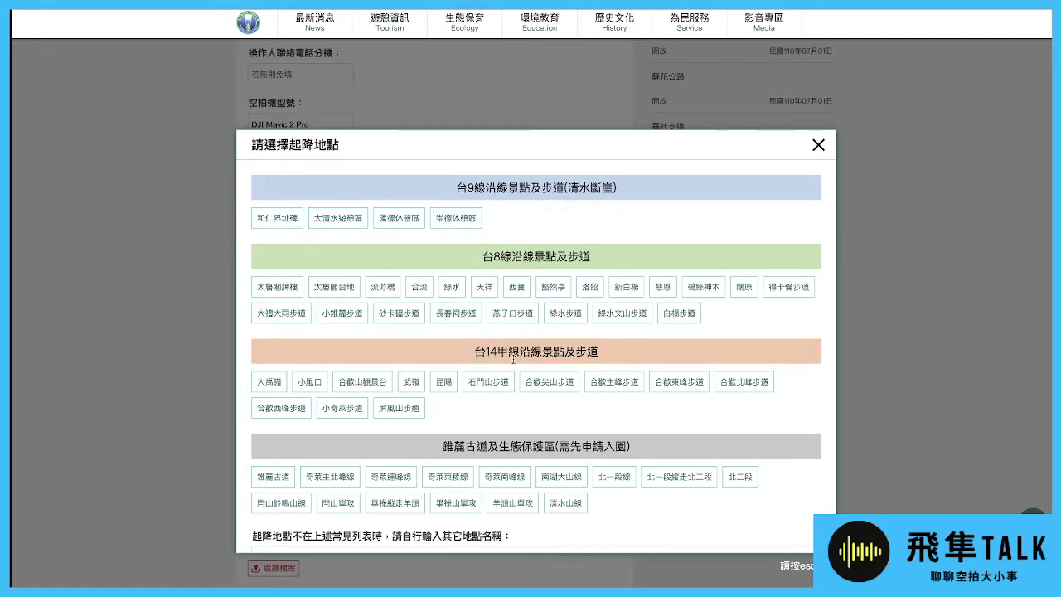
pyautogui.click(411, 385)
pyautogui.click(443, 386)
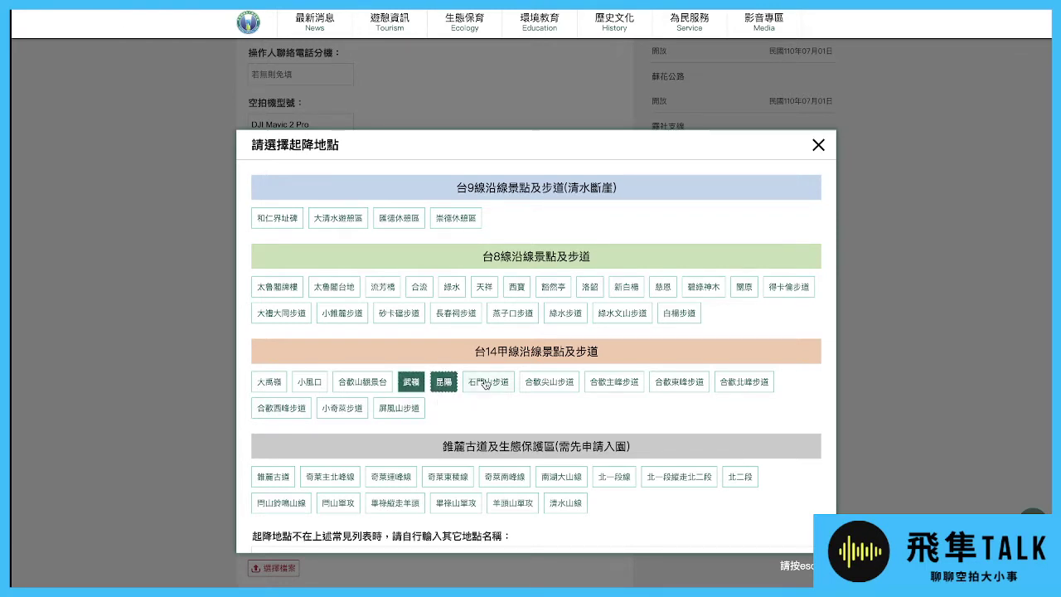
pyautogui.click(483, 384)
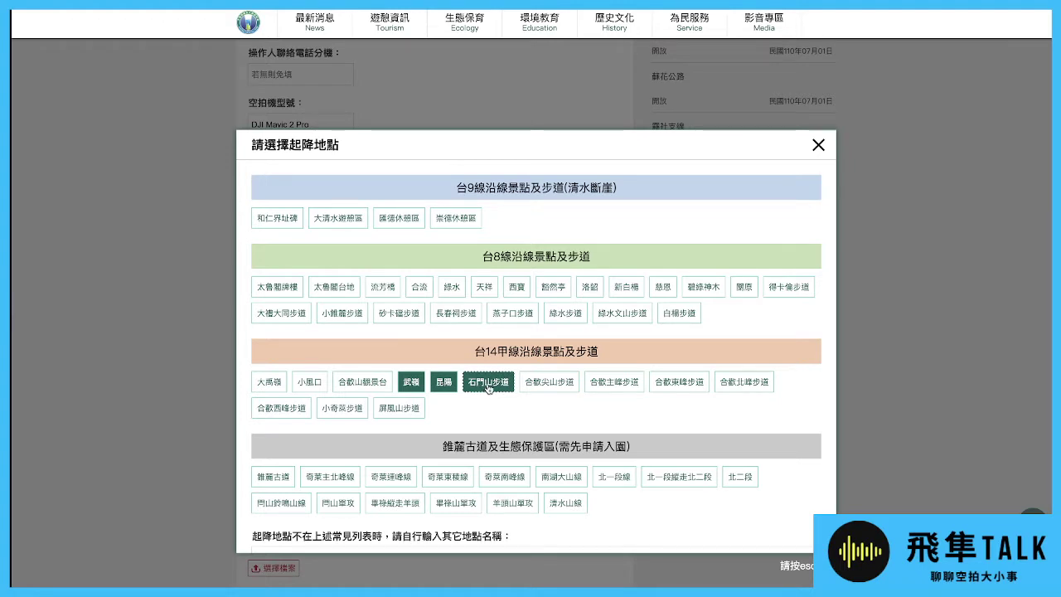
# Add 合歡山觀景台, 合歡主峰步道, 合歡北峰步道 and 合歡東峰步道 to the take-off locations and close the location list.
pyautogui.scroll(-1, 341, 396)
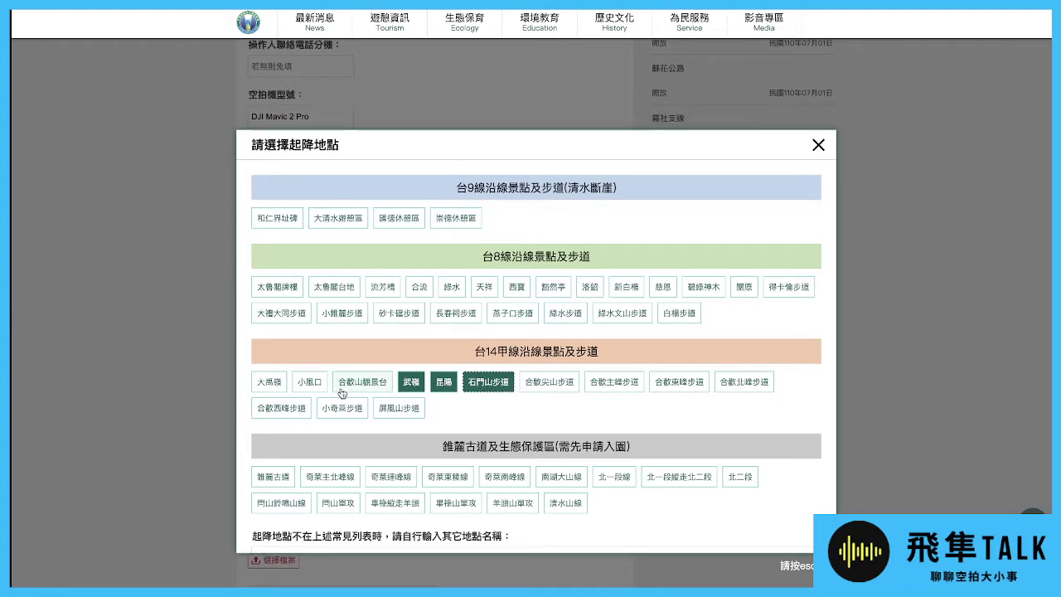
pyautogui.scroll(-1, 650, 393)
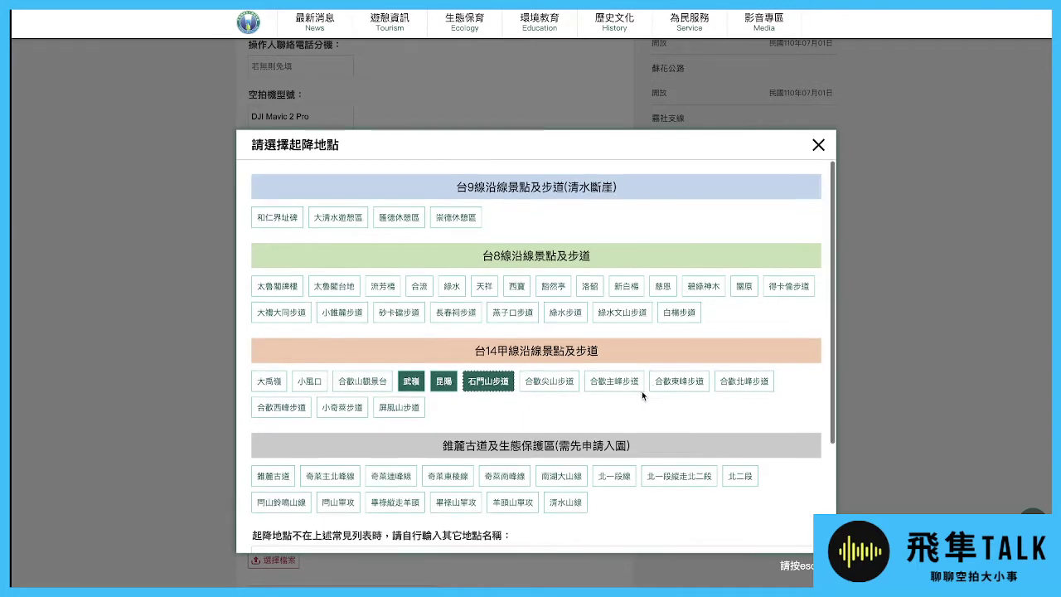
pyautogui.click(361, 391)
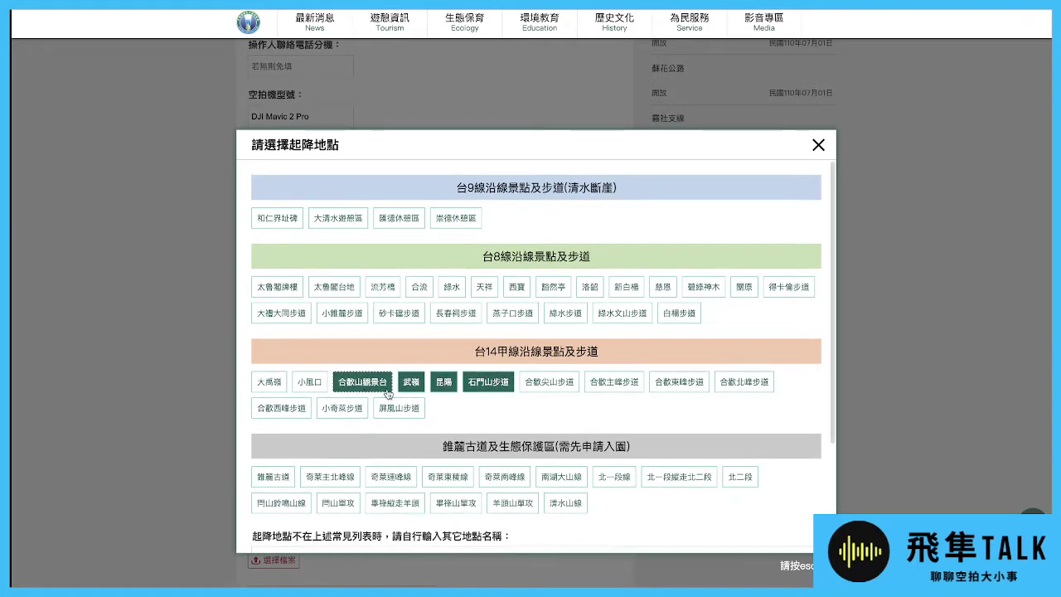
pyautogui.click(603, 388)
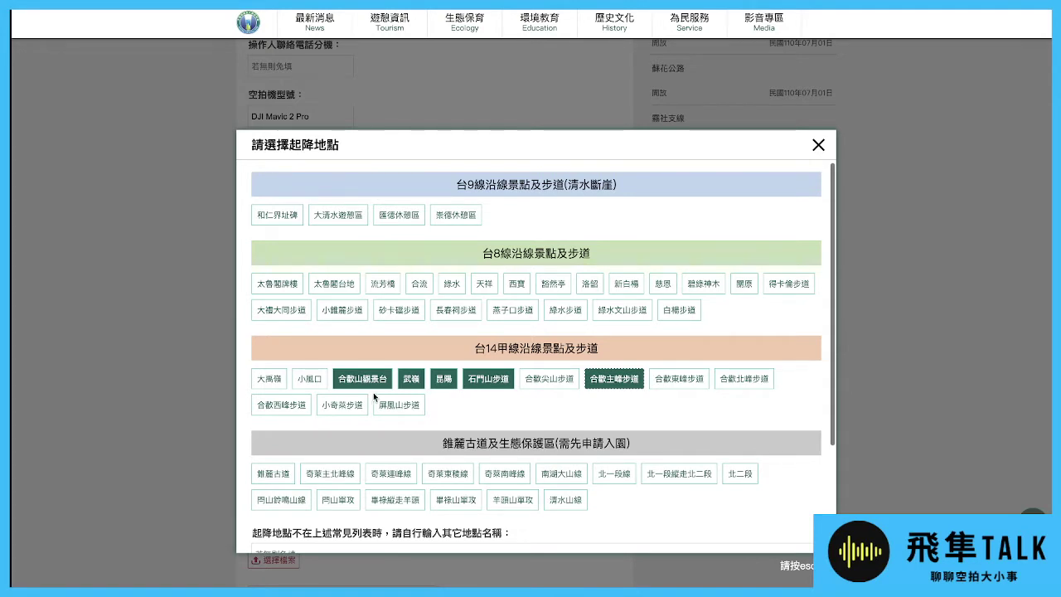
pyautogui.click(734, 383)
pyautogui.click(684, 383)
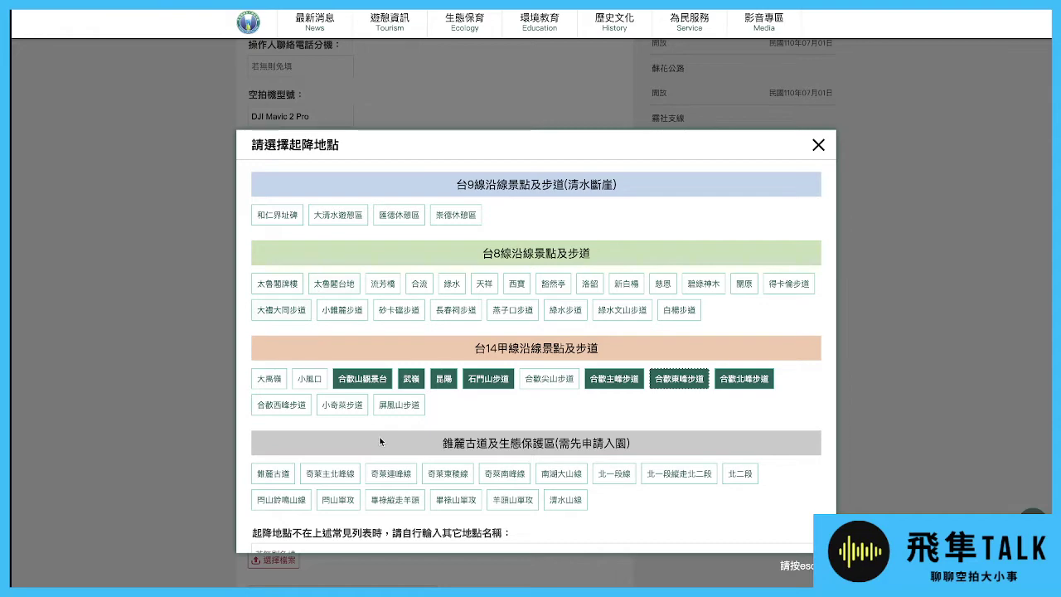
pyautogui.click(817, 145)
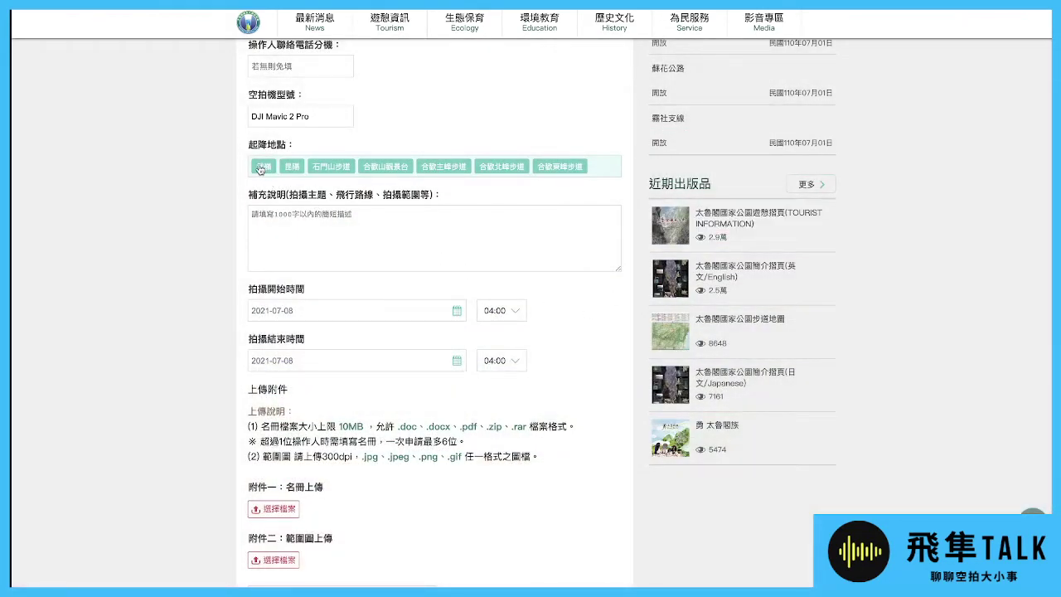
# Set the shooting start date (拍攝開始時間) to 2021-07-08.
pyautogui.click(364, 217)
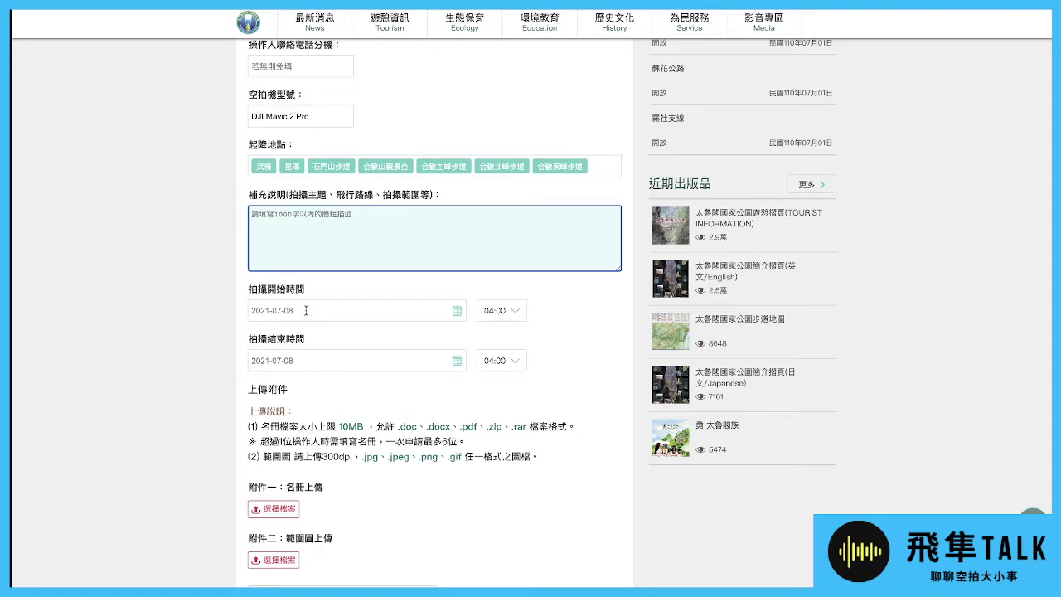
pyautogui.click(305, 311)
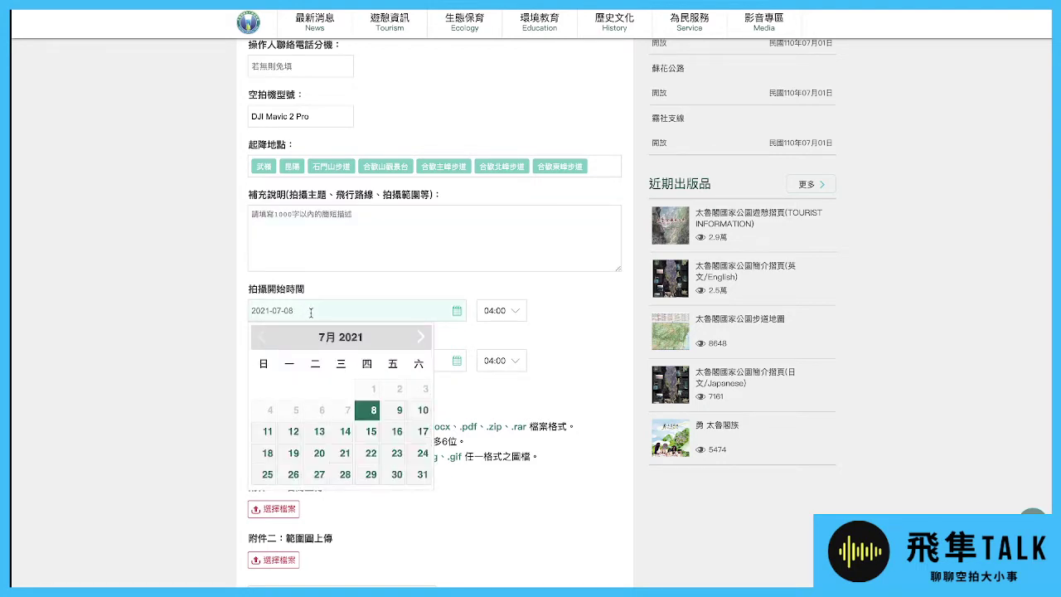
pyautogui.click(372, 411)
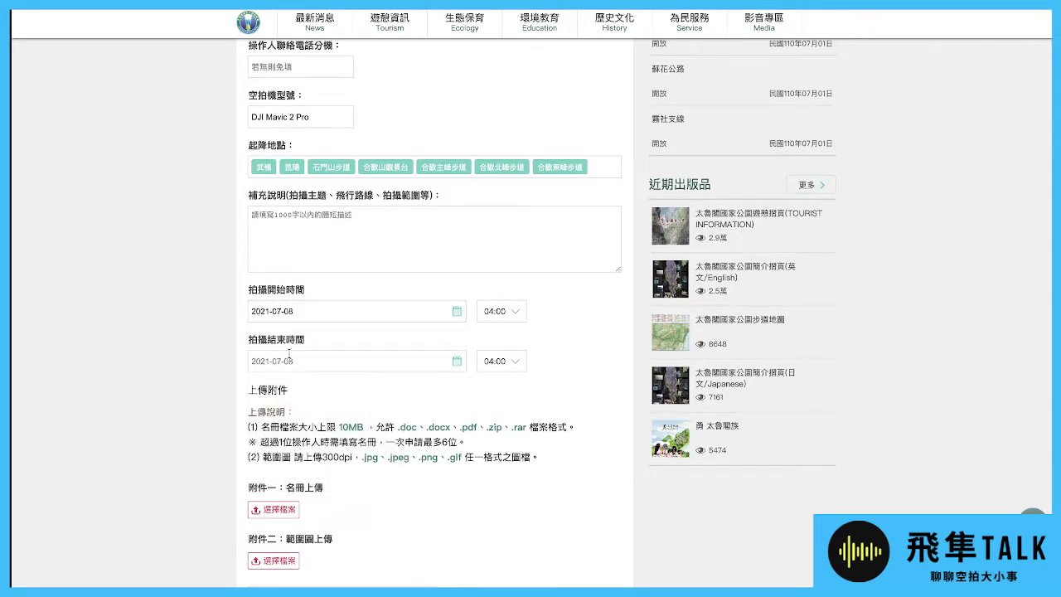
# Set the shooting end date (拍攝結束時間) to 2021-09-06, the latest date the calendar allows.
pyautogui.click(295, 358)
pyautogui.click(421, 388)
pyautogui.click(421, 387)
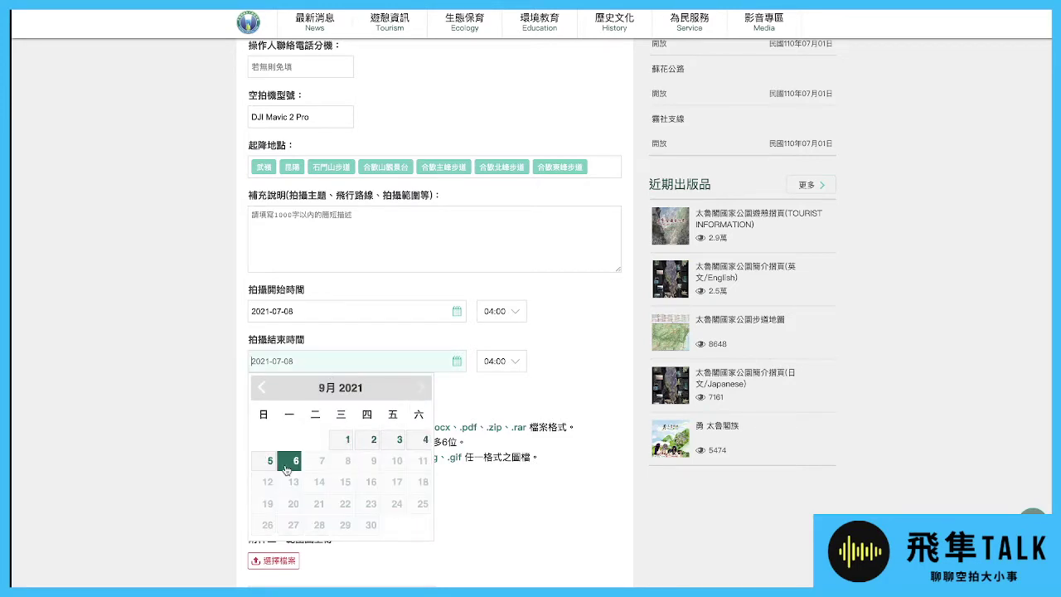
pyautogui.click(261, 388)
pyautogui.click(261, 388)
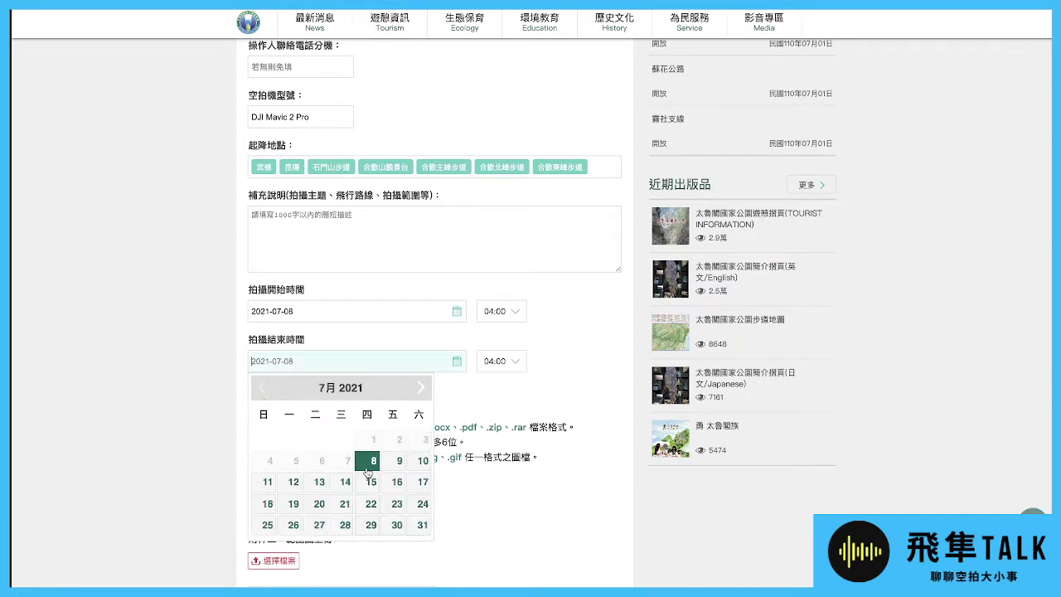
pyautogui.click(421, 388)
pyautogui.click(420, 388)
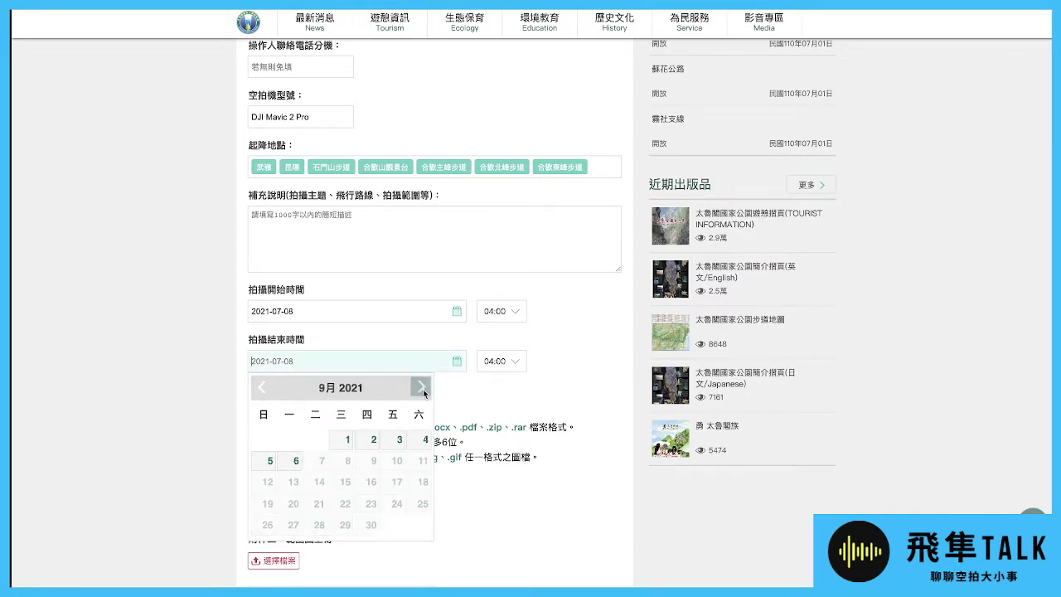
pyautogui.click(295, 462)
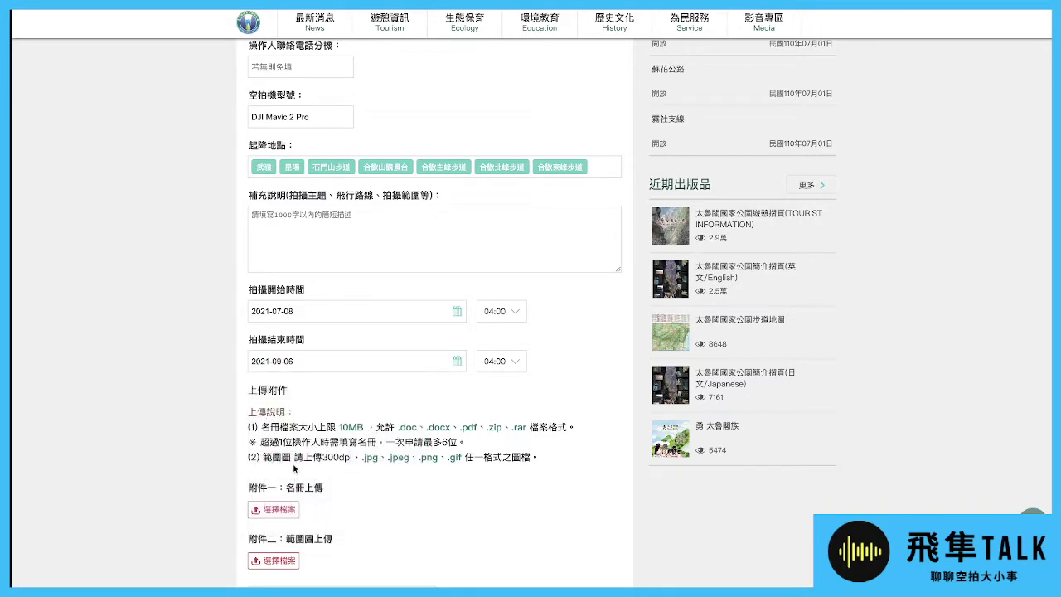
pyautogui.scroll(3, 342, 419)
pyautogui.scroll(5, 342, 419)
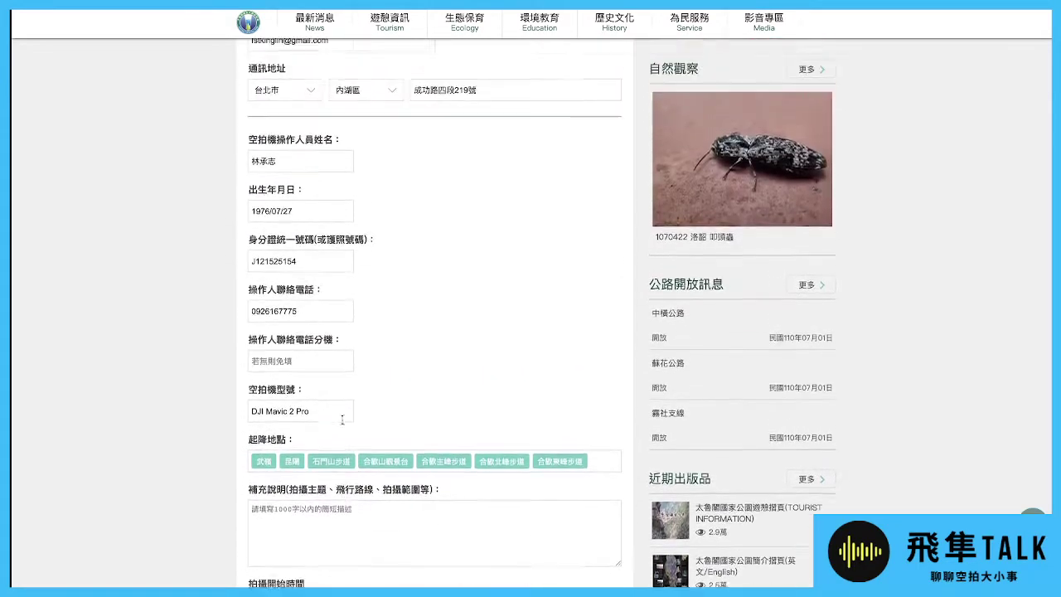
# Review the completed application form from the applicant details to the attachments and pass the reCAPTCHA 我不是機器人 check.
pyautogui.scroll(1, 342, 418)
pyautogui.scroll(-1, 316, 406)
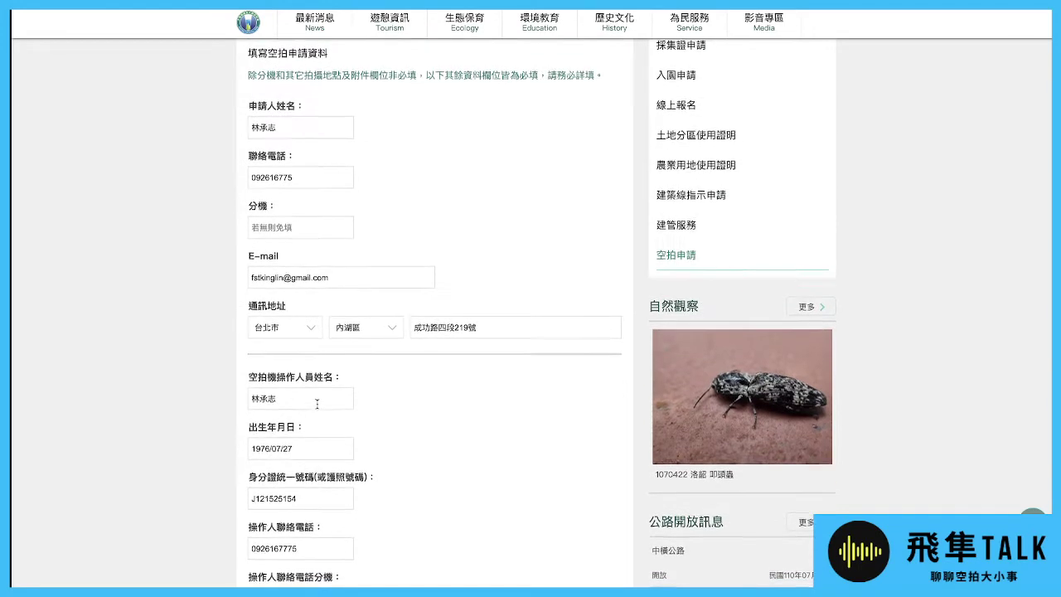
pyautogui.scroll(-3, 317, 403)
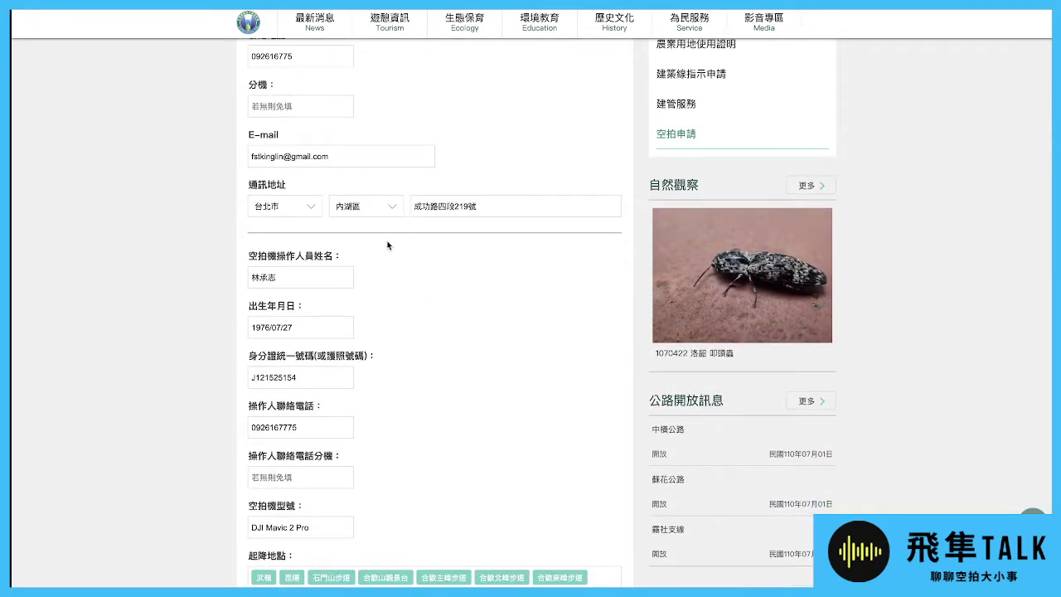
pyautogui.scroll(-7, 390, 282)
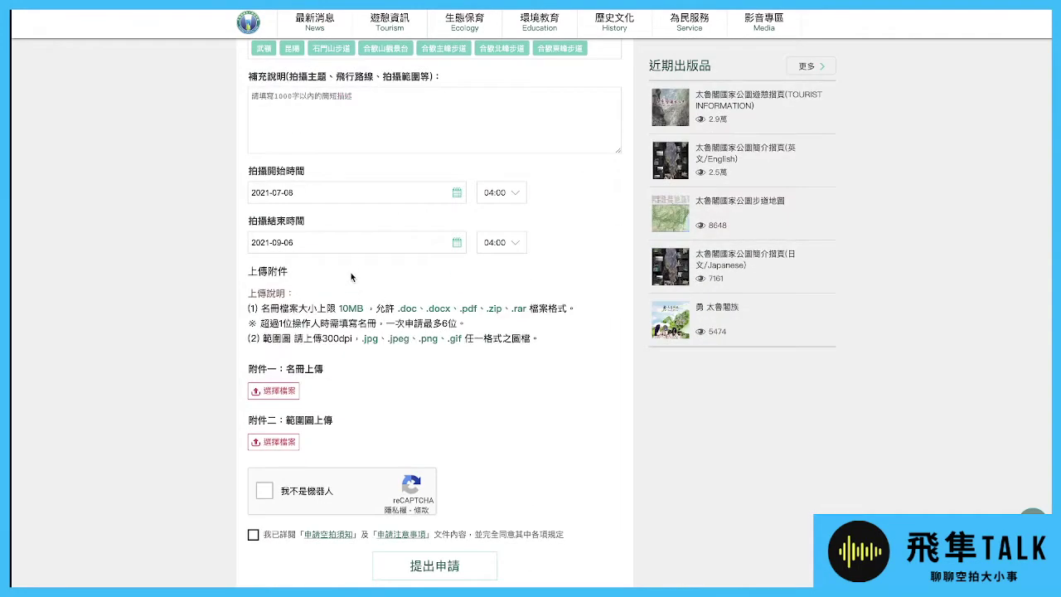
pyautogui.scroll(-3, 351, 277)
pyautogui.click(265, 324)
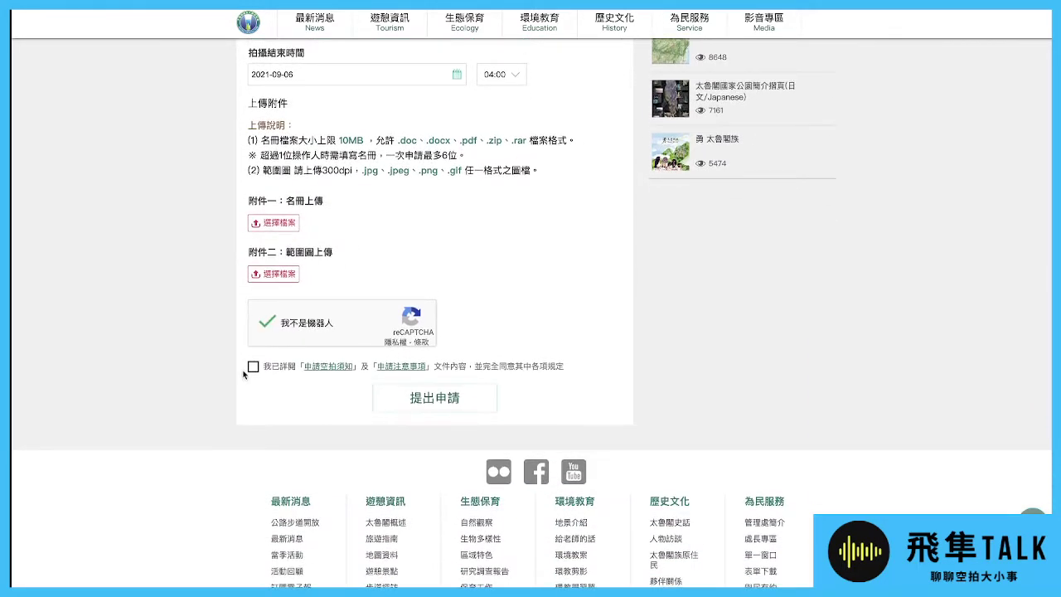
# Enter 拍攝高山美景 as the supplementary description (補充說明) of the shooting theme.
pyautogui.scroll(3, 268, 378)
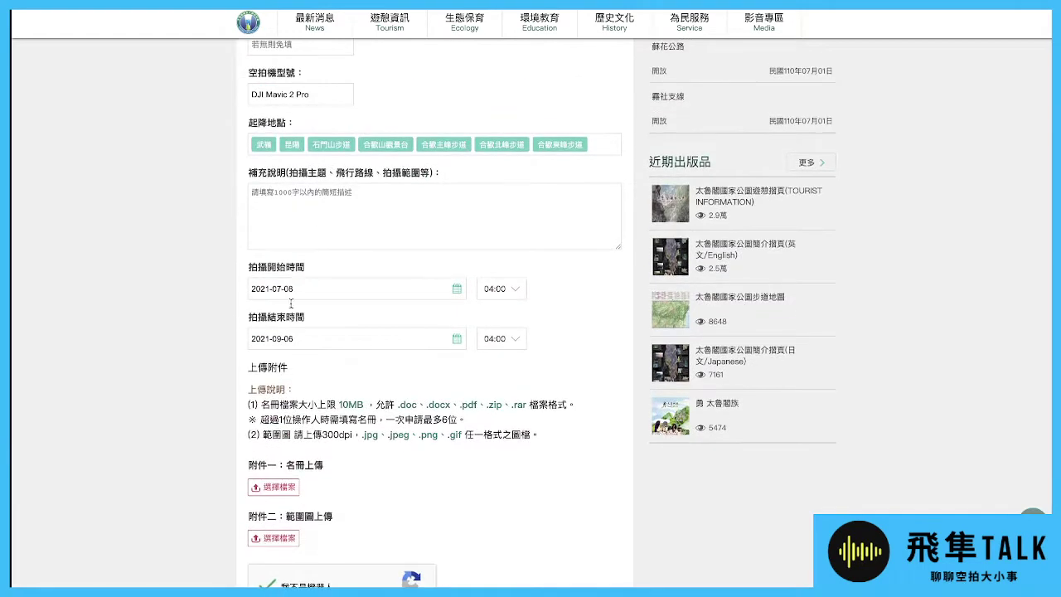
pyautogui.click(316, 215)
pyautogui.write('g9 gk4')
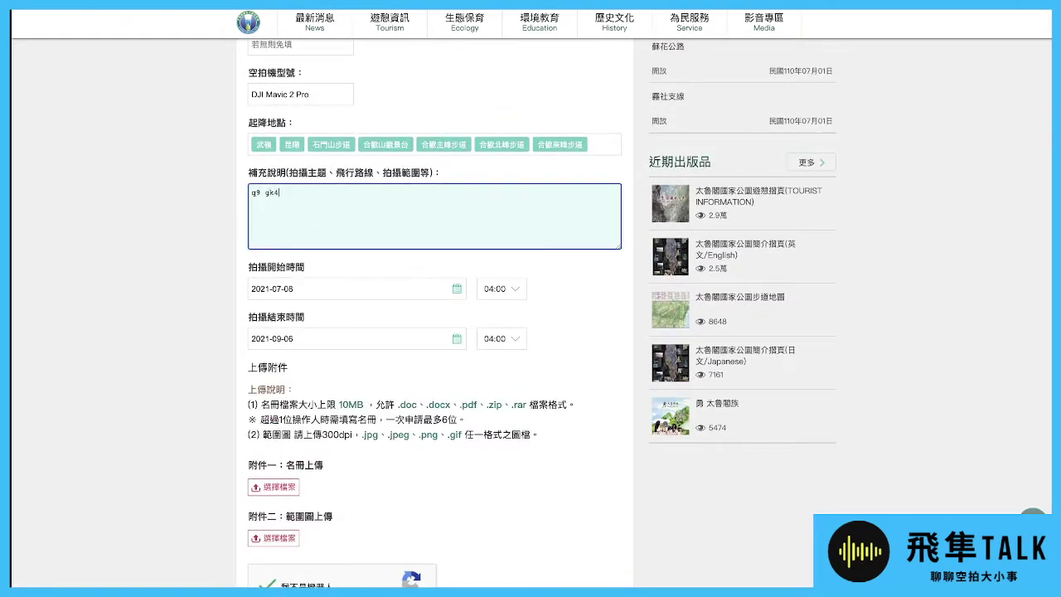
pyautogui.write(' gk4el g0 ao3ru/3')
pyautogui.press('Return')
# Agree to the aerial photography notices and submit the application (提出申請), acknowledging the confirmation.
pyautogui.scroll(-2, 336, 308)
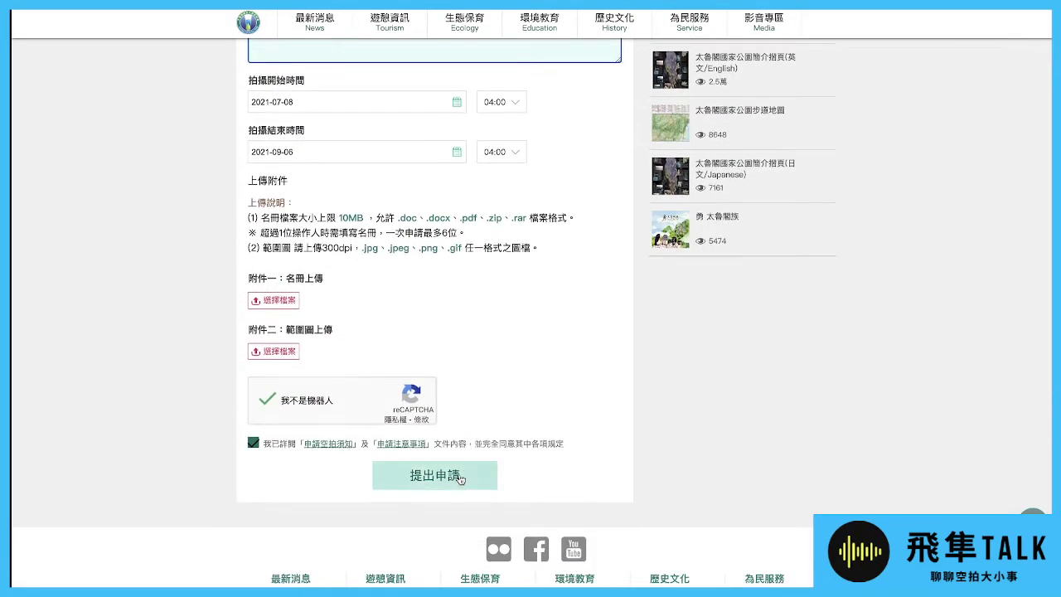
pyautogui.click(460, 478)
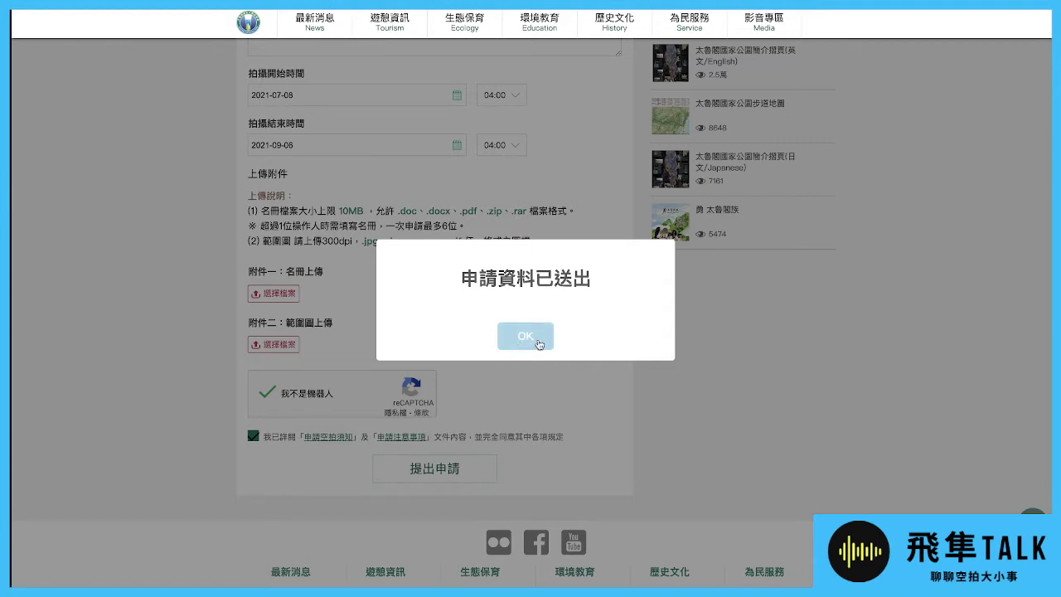
pyautogui.click(538, 342)
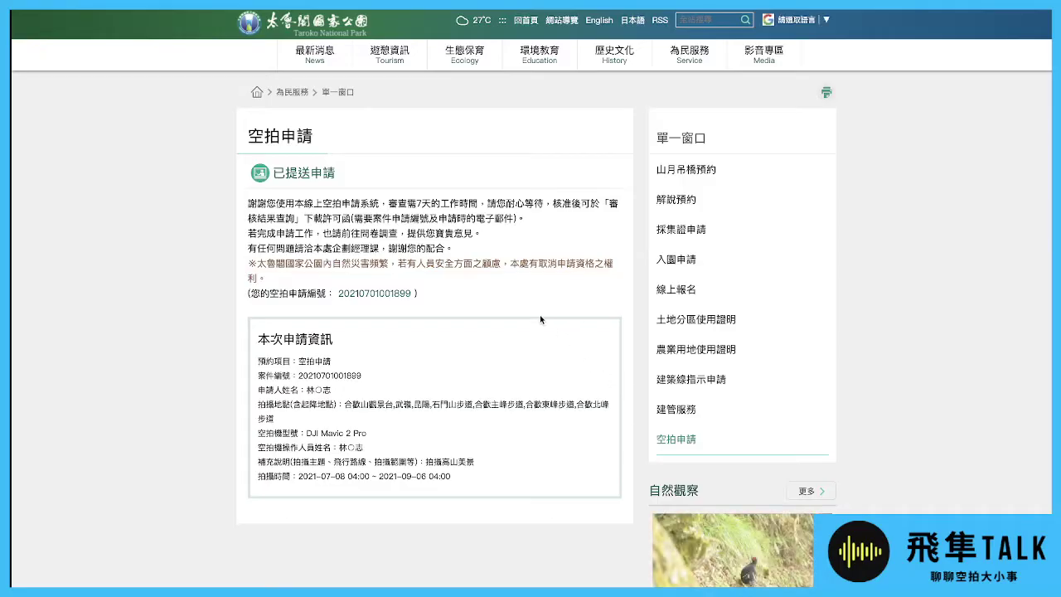